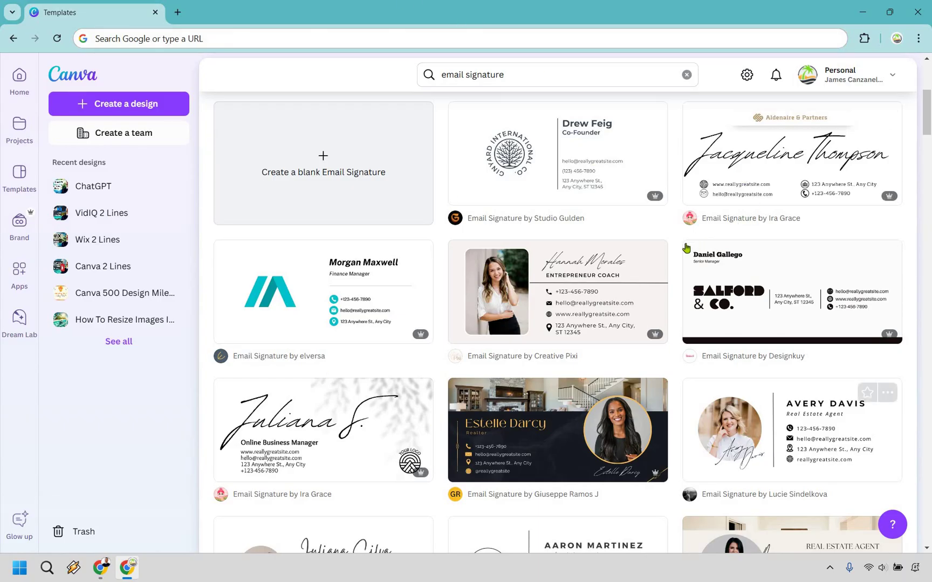
- Preview the Pro 'Modern Minimalist Email Signature' template (400 × 200 px) from the search results
click(758, 169)
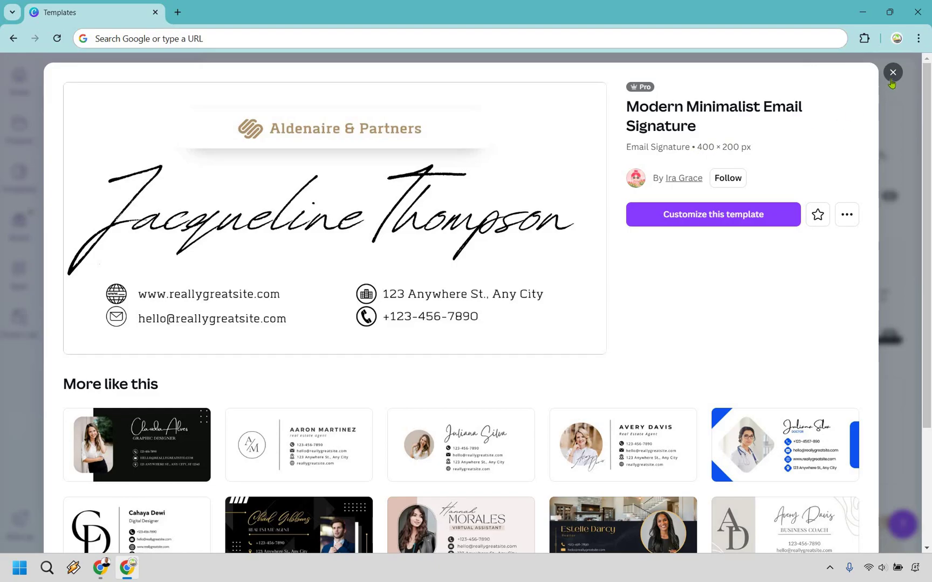
- Leave the template preview and start a custom-size design of width 400 and height 150 px
click(879, 90)
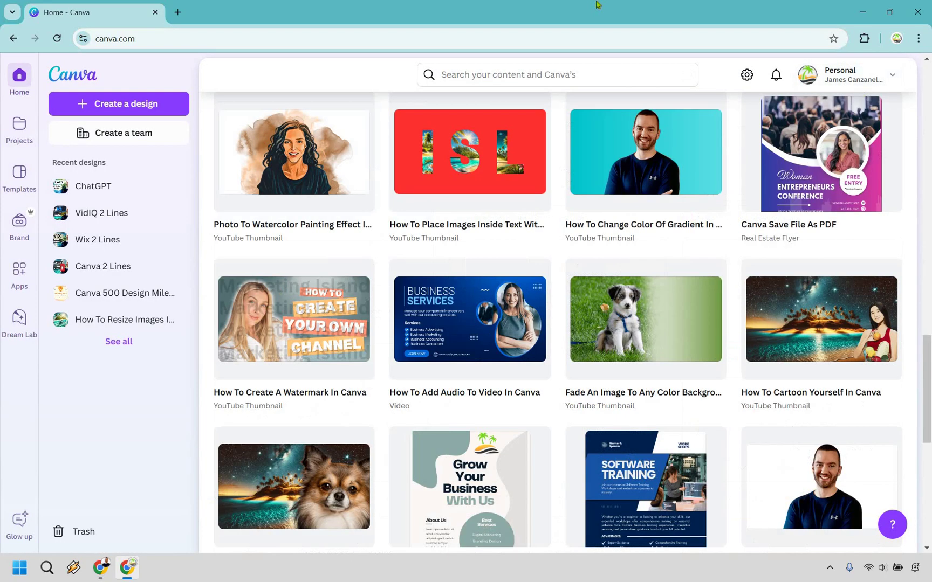
click(123, 104)
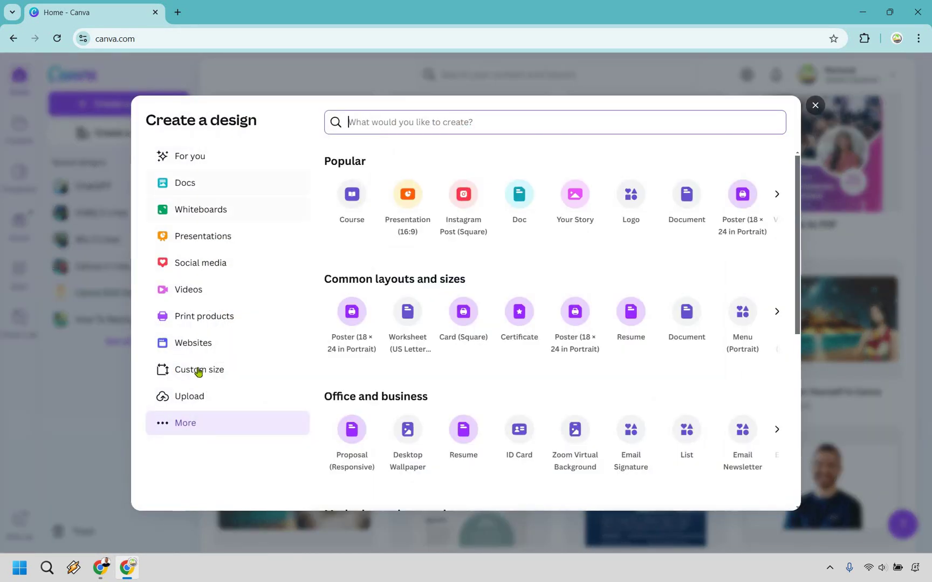
click(199, 371)
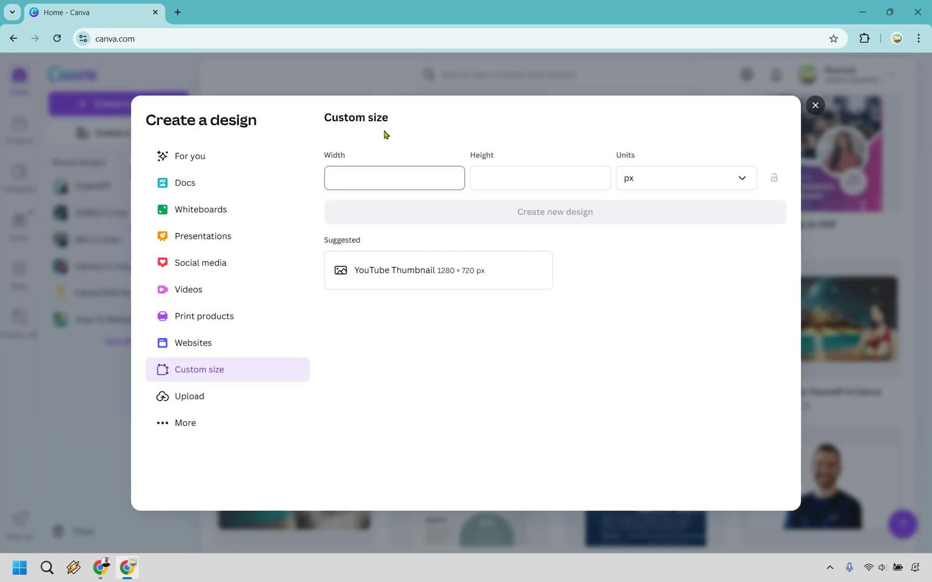
text(400)
click(506, 171)
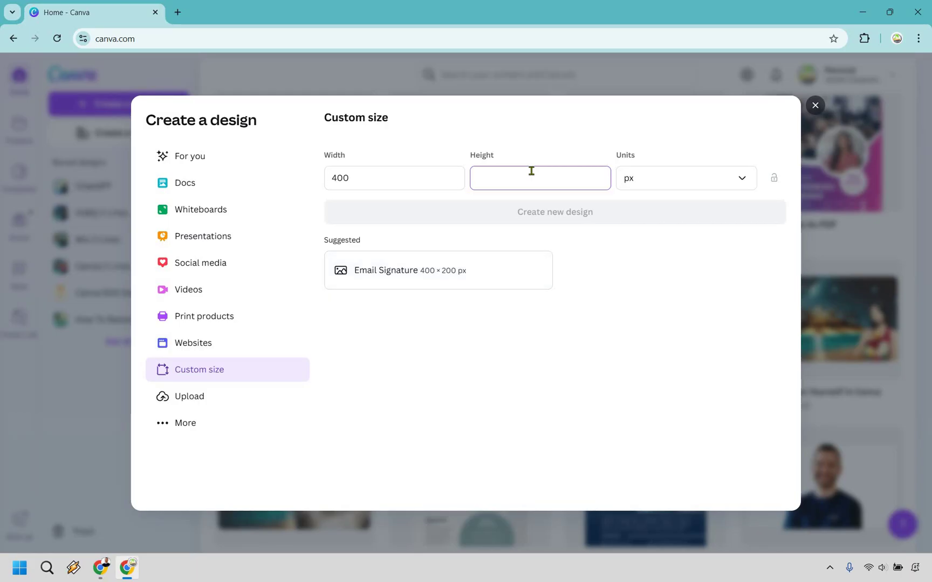
text(150)
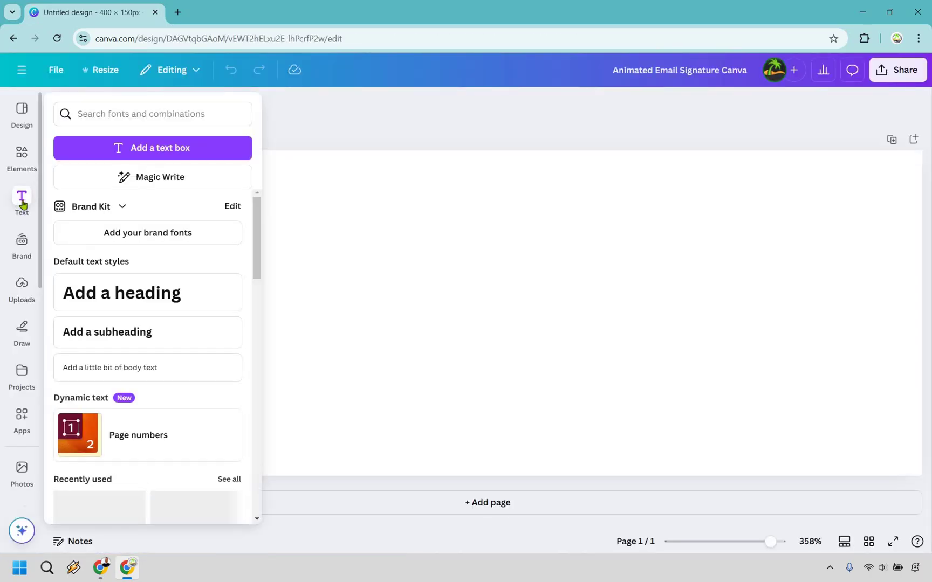
- Add a paragraph text box containing the signer's full name and select all its text
click(150, 142)
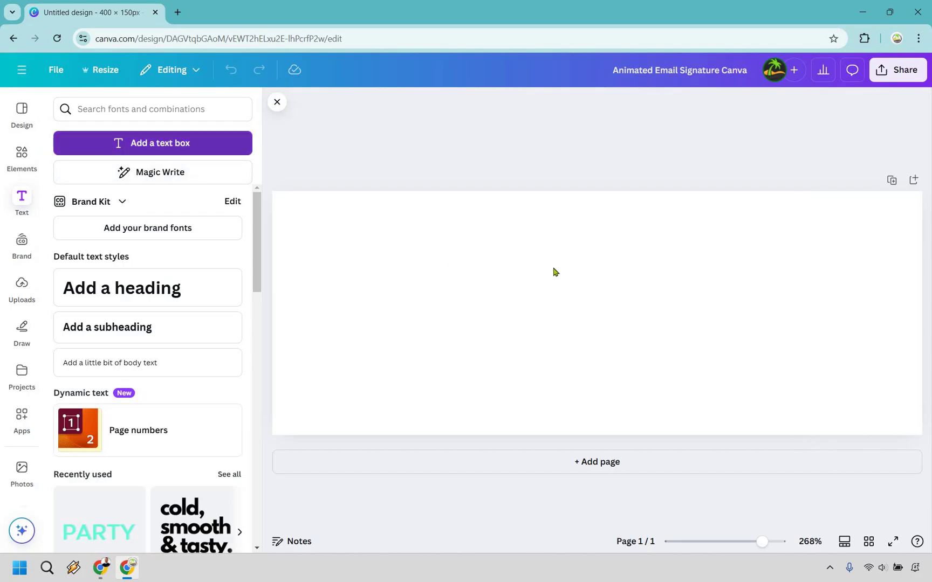
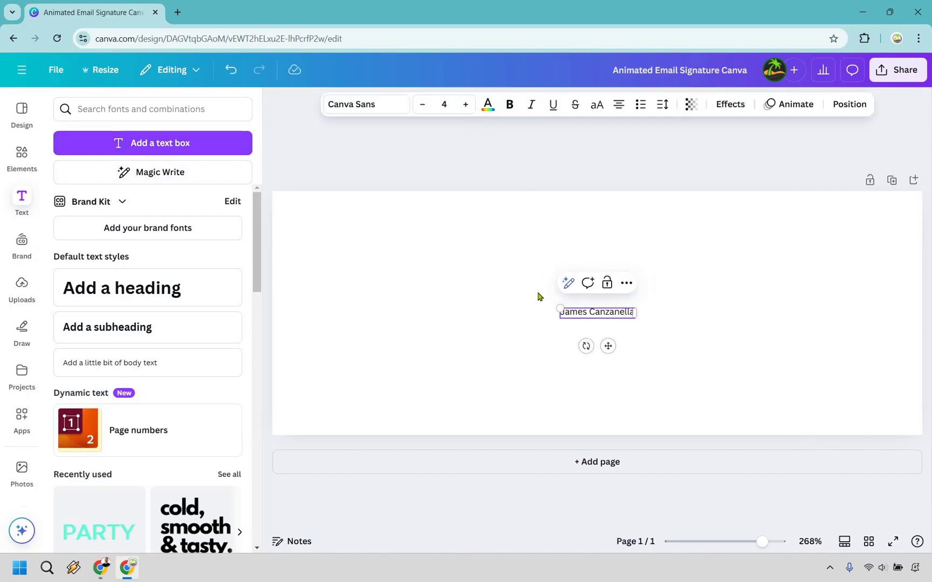
double_click(607, 312)
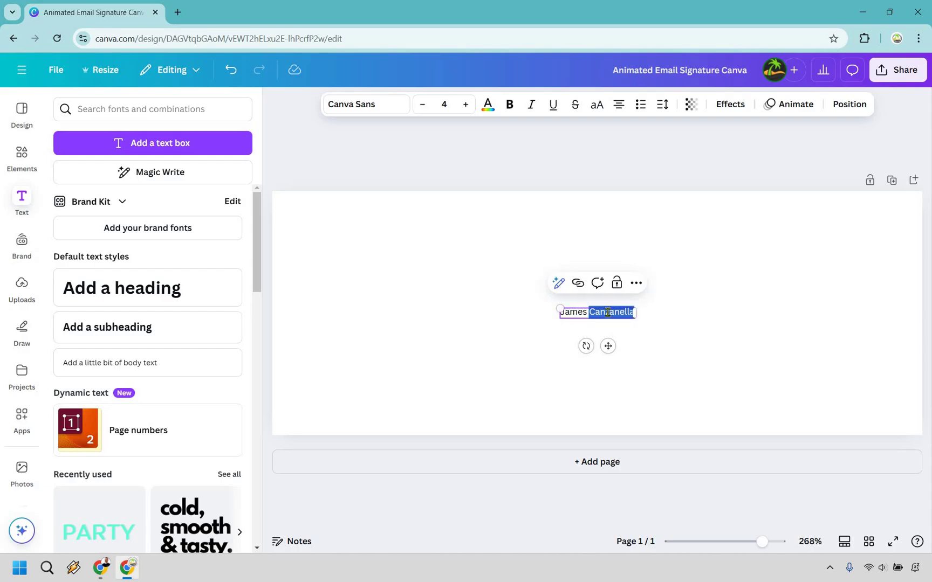
key(ctrl+a)
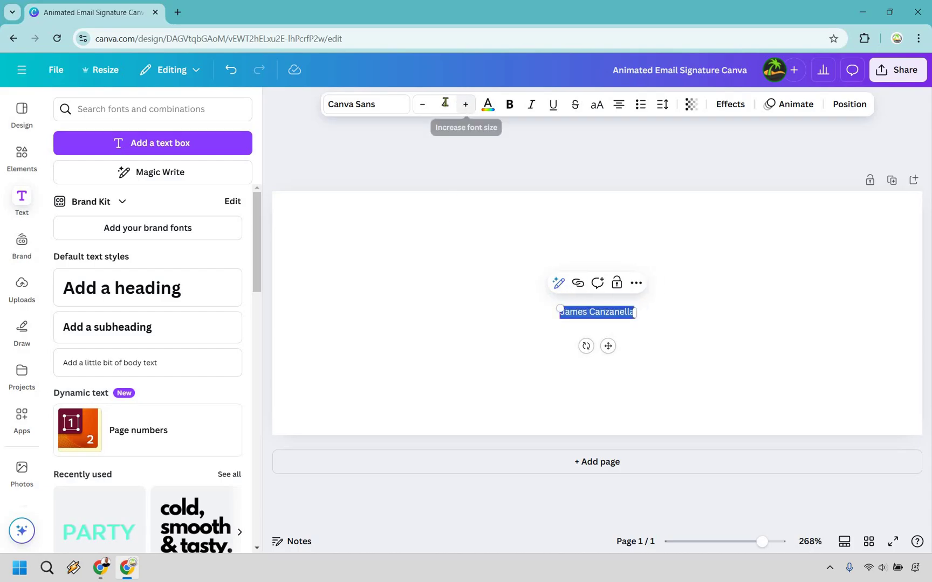
- Size the name to 33 and move it up, centred horizontally on the page
click(466, 104)
click(444, 104)
scroll(435, 381, down, 5)
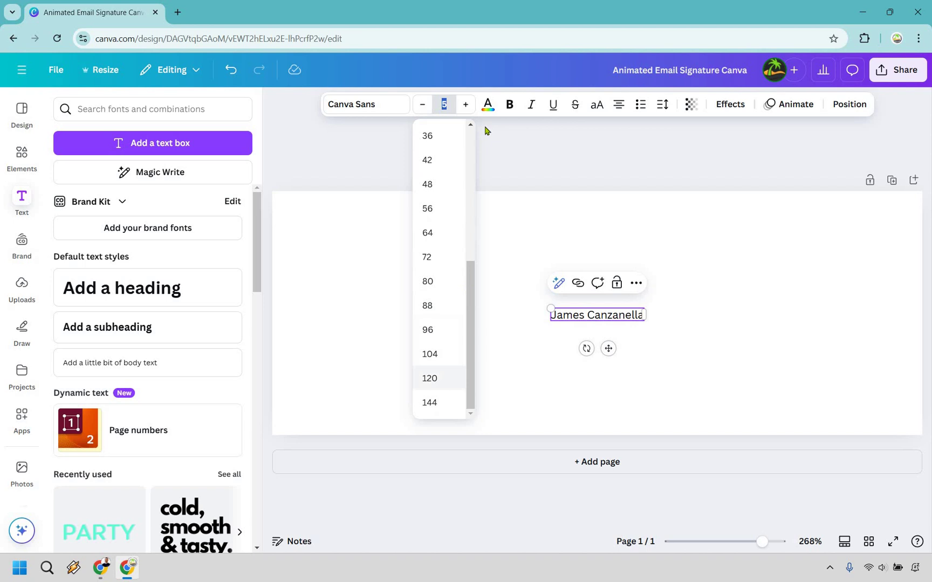
click(435, 379)
click(444, 104)
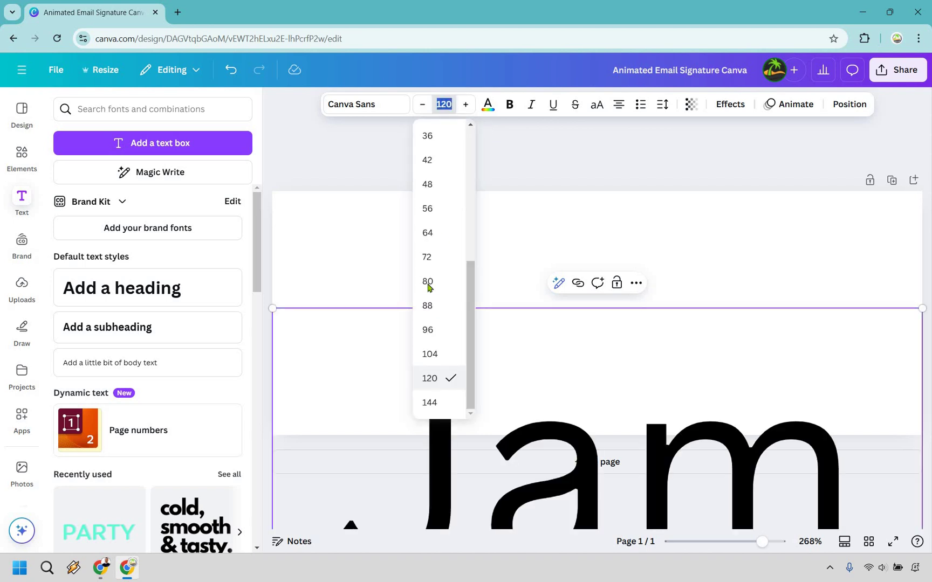
click(427, 281)
click(444, 104)
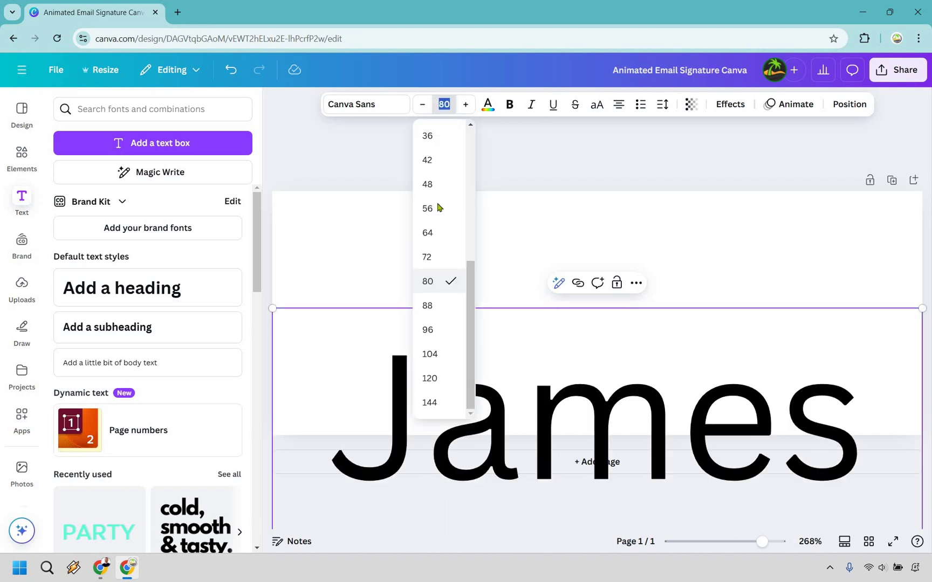
click(438, 208)
click(443, 104)
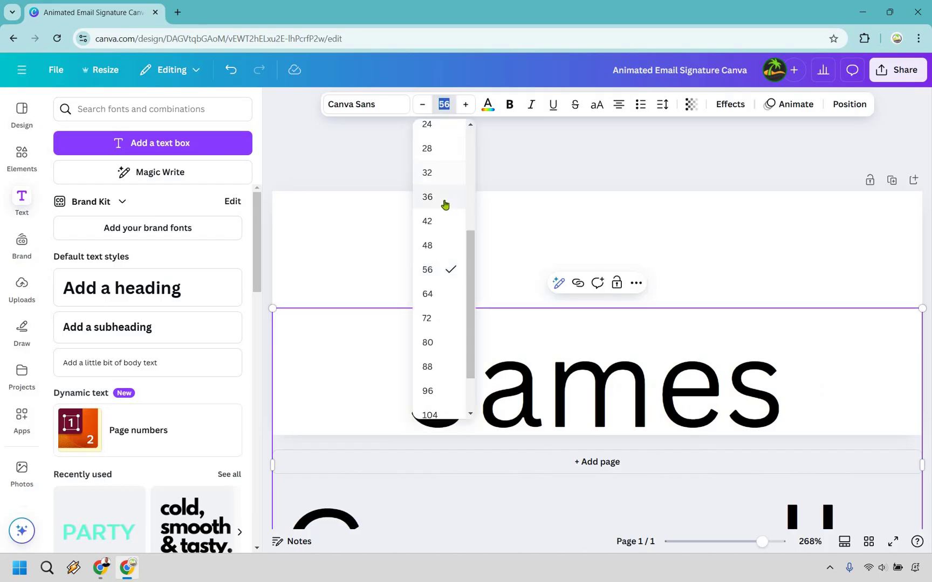
scroll(445, 203, up, 2)
click(445, 208)
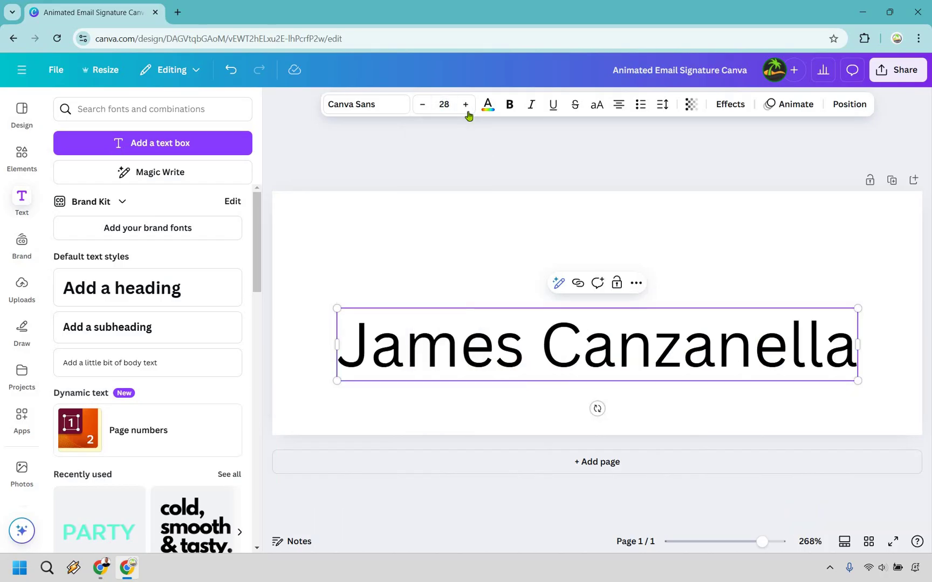
click(466, 104)
click(466, 104)
click(465, 104)
click(466, 104)
click(465, 104)
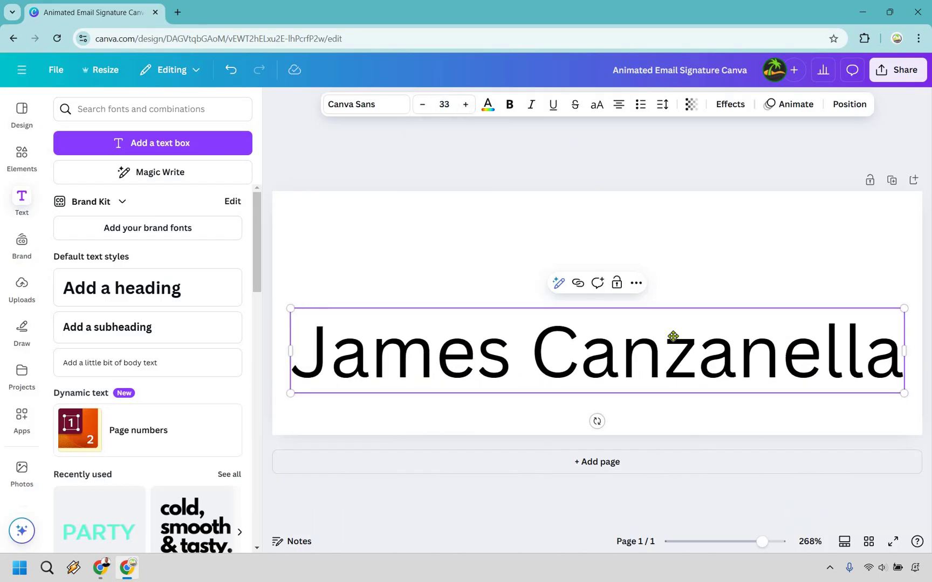
mouse_move(673, 336)
mouse_down()
mouse_move(672, 311)
mouse_move(669, 320)
mouse_up()
- Search 'cursive' fonts and apply Howell to the name after trying Jimmy Script and Handelson Three
click(664, 319)
key(ctrl+a)
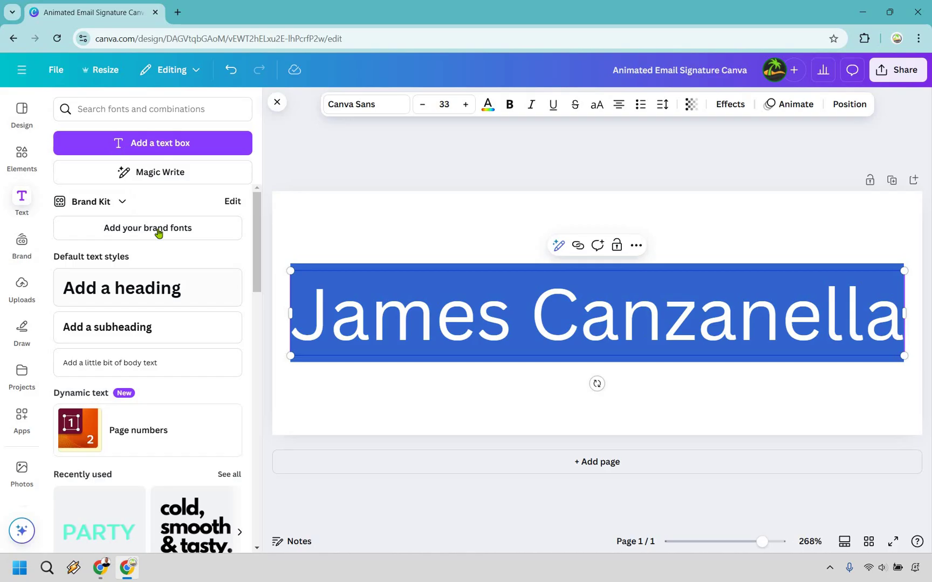
scroll(158, 235, down, 1)
scroll(158, 235, up, 1)
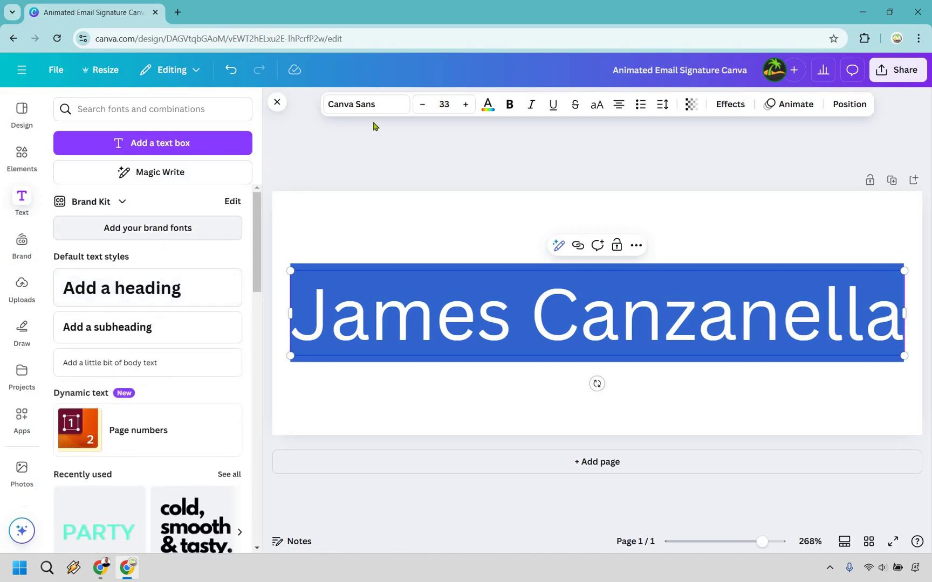
click(402, 106)
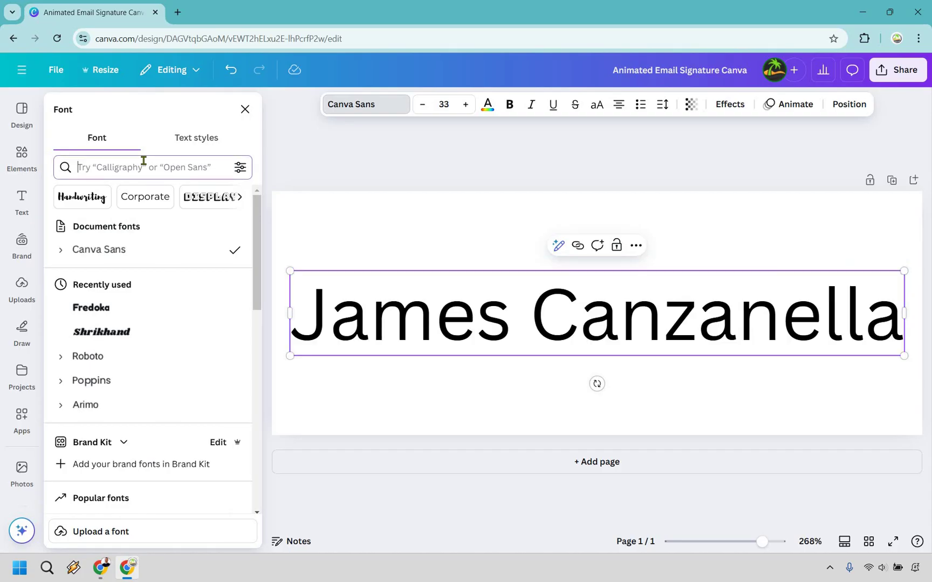
click(143, 160)
text(cursive)
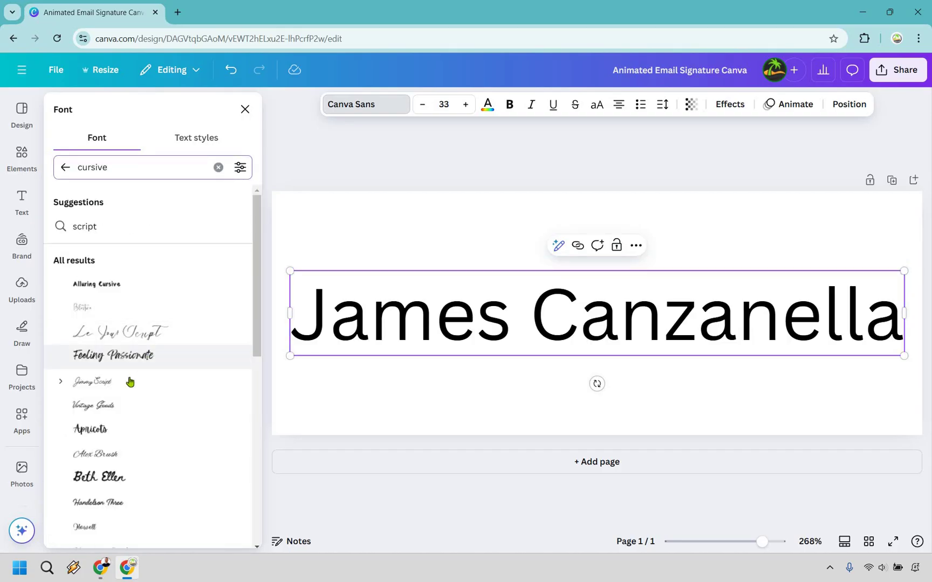
click(130, 381)
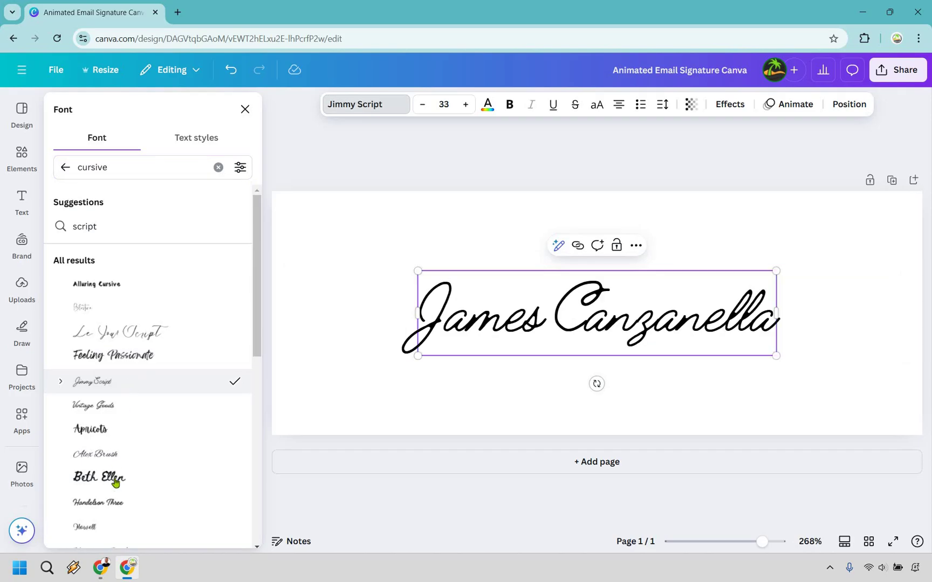
click(106, 507)
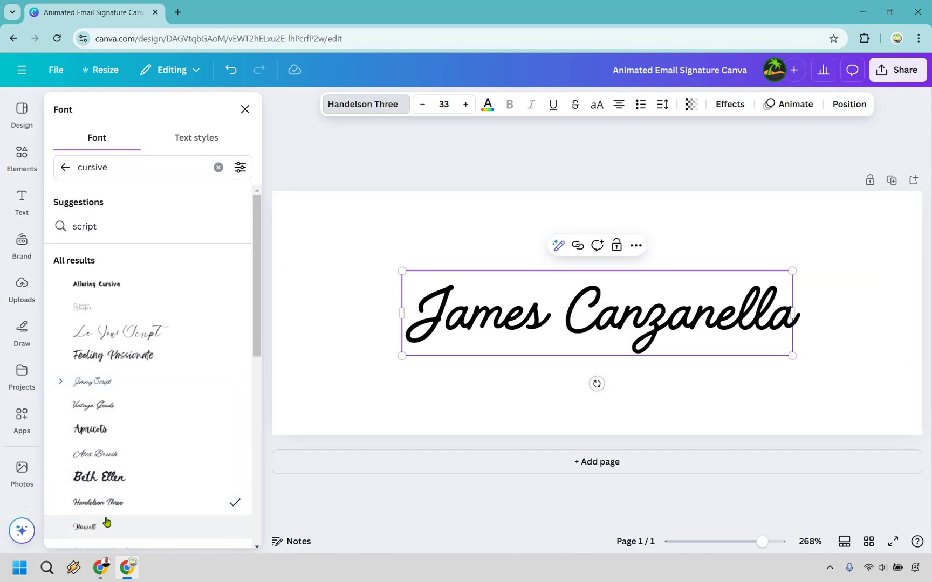
click(106, 522)
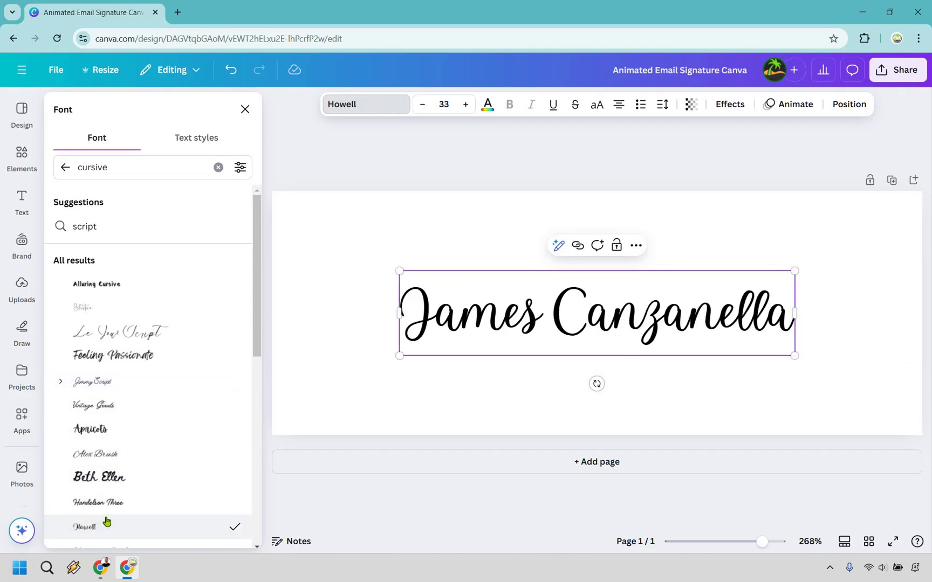
- Enlarge the cursive name text to size 51
click(466, 106)
click(465, 105)
click(465, 106)
click(465, 105)
click(465, 105)
click(465, 105)
click(465, 106)
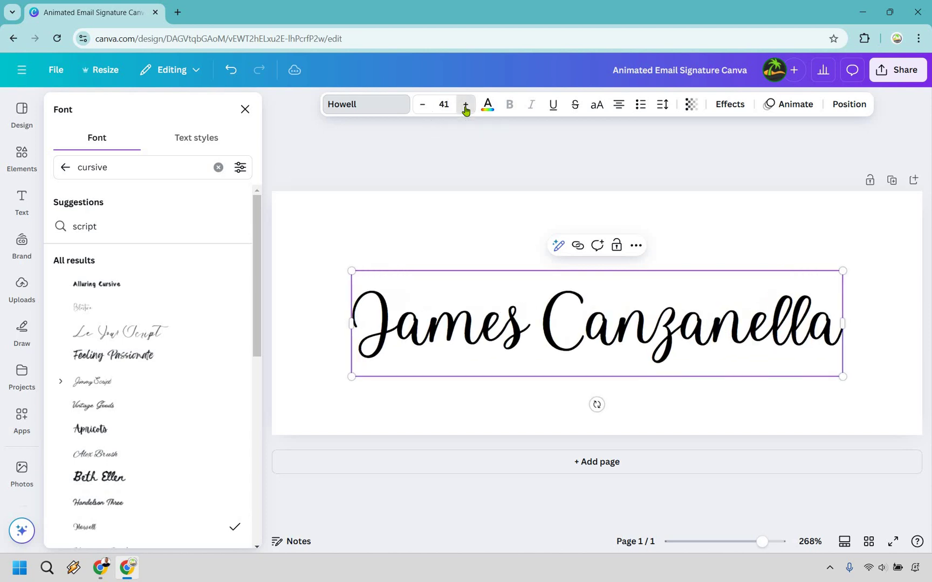
click(465, 105)
click(466, 106)
click(465, 106)
click(465, 105)
click(465, 106)
click(465, 105)
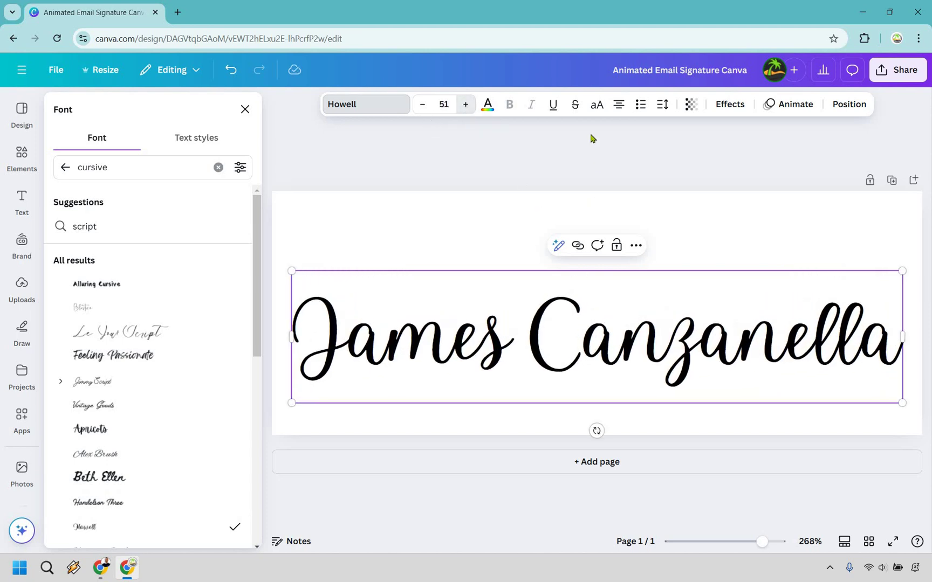
- Move the signature up to the page's vertical centre
click(588, 335)
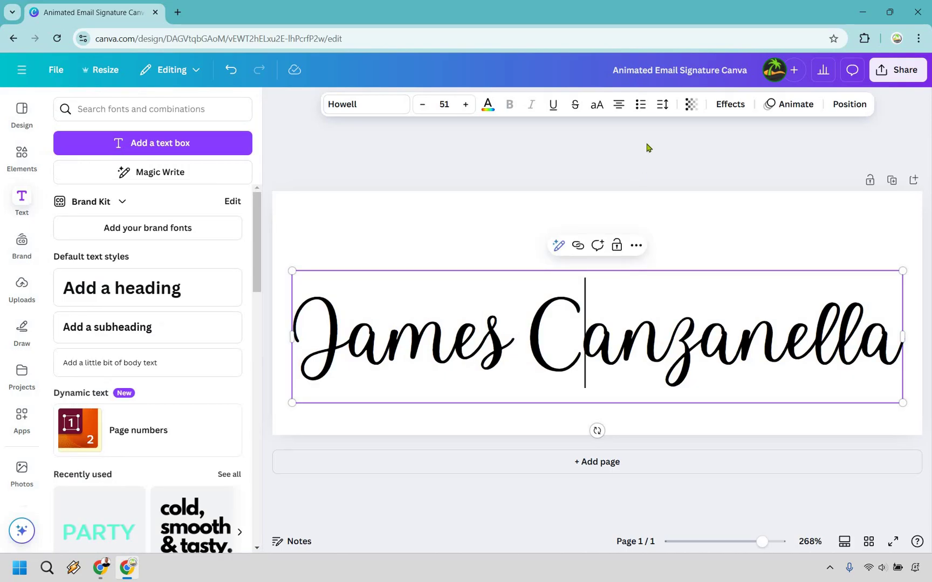
drag(613, 333, 609, 304)
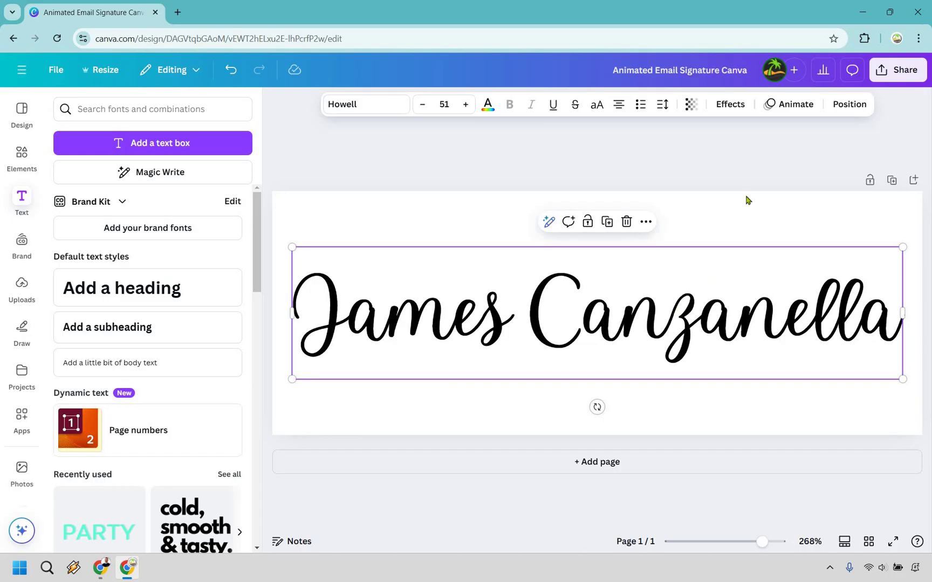
click(781, 106)
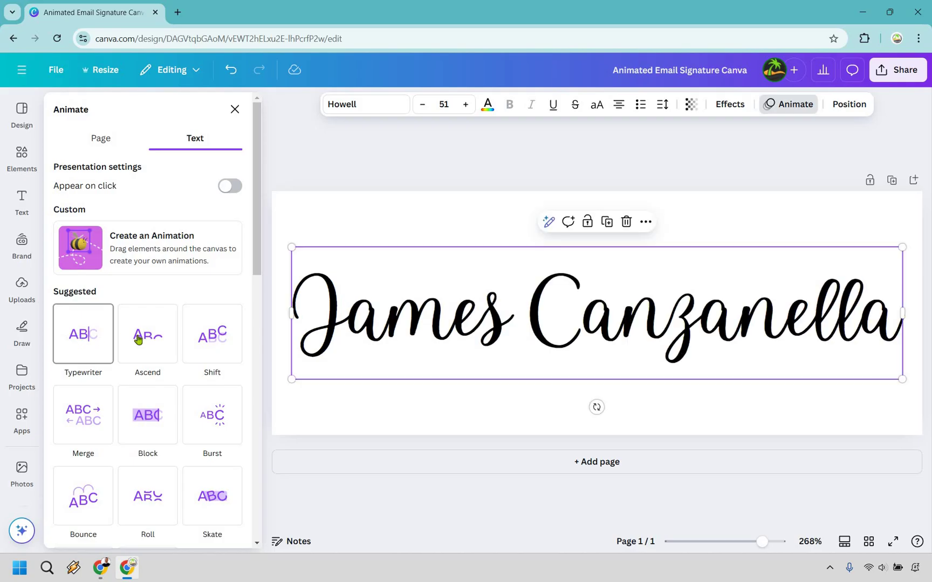
- After previewing Bounce, Spread, Clarify and Skate, apply Typewriter animation with a faster speed
click(77, 346)
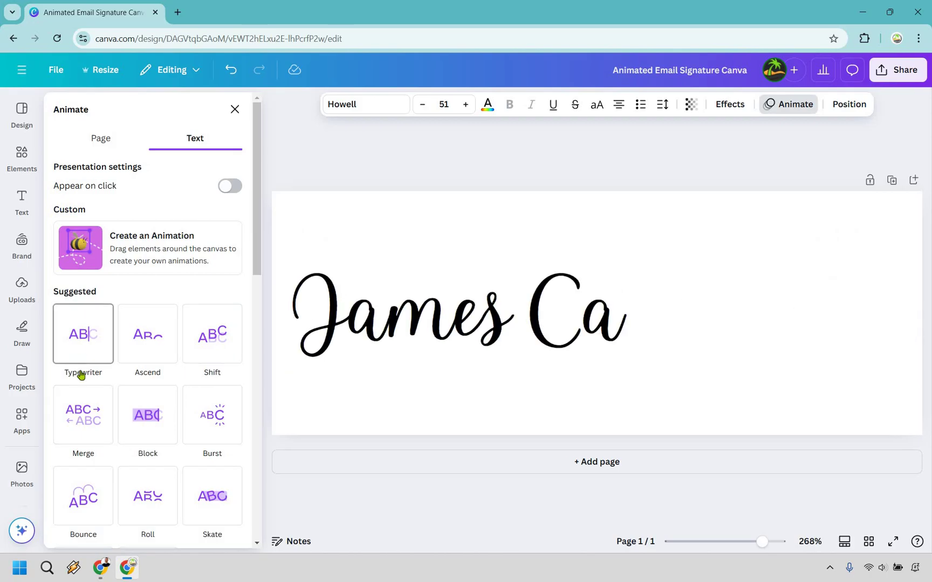
scroll(90, 427, down, 1)
click(85, 443)
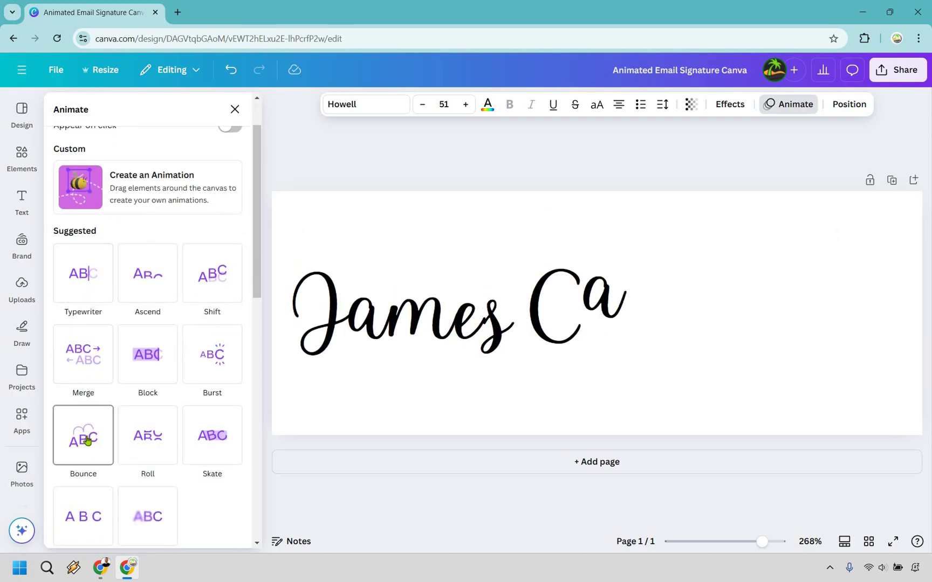
scroll(87, 453, down, 1)
click(83, 456)
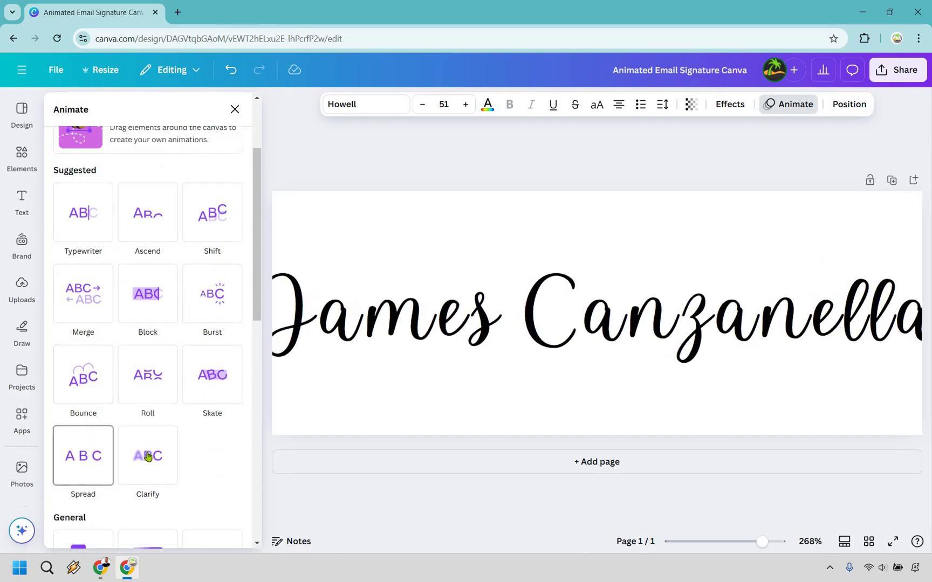
click(148, 456)
click(211, 393)
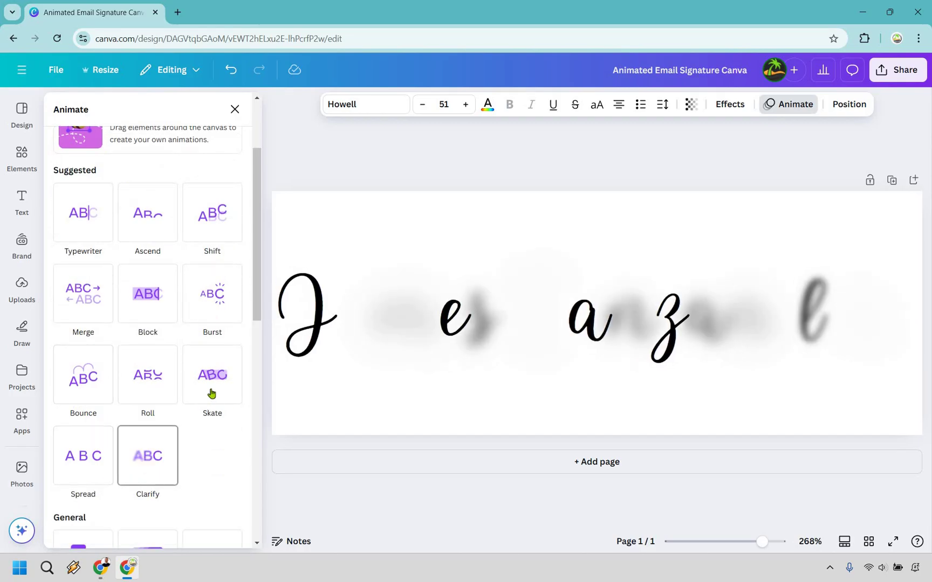
click(81, 223)
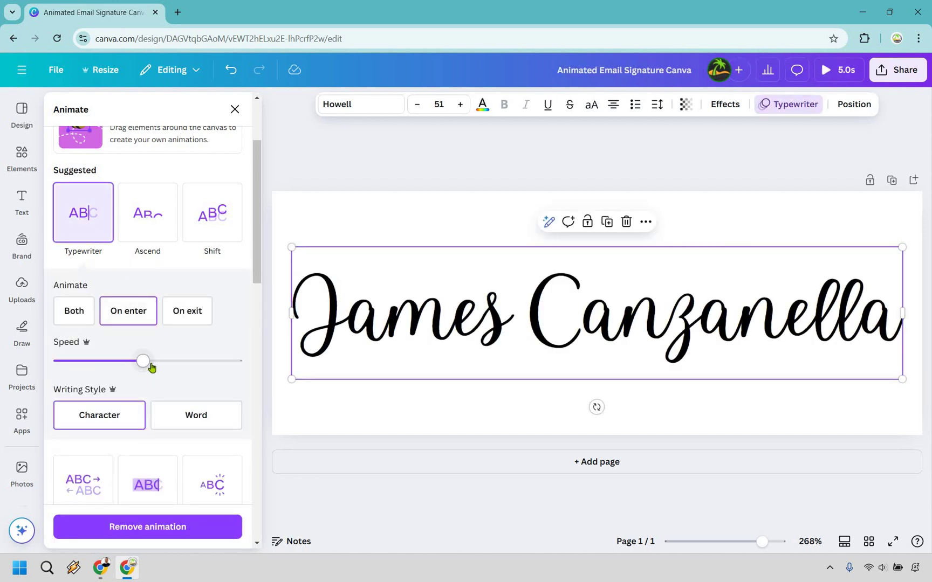
drag(150, 364, 204, 363)
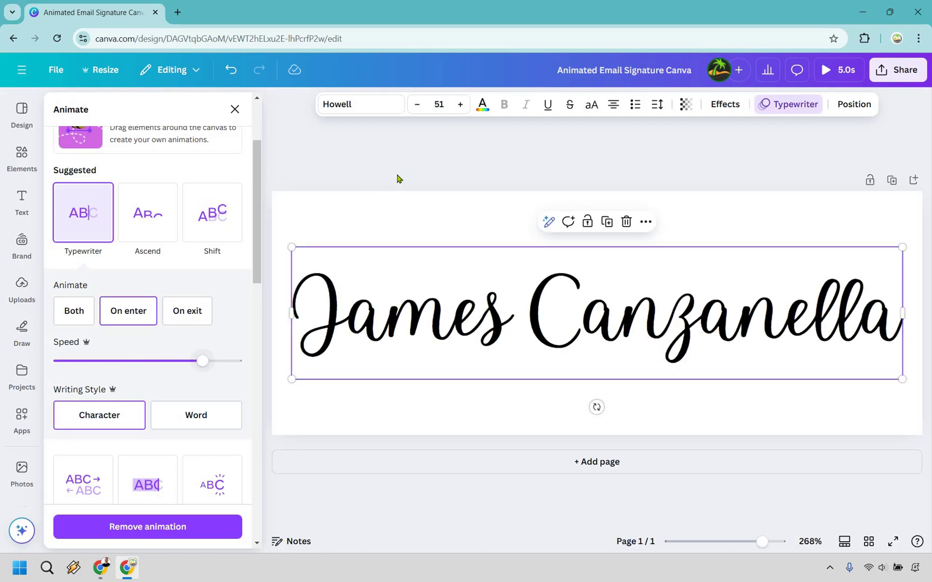
key(Escape)
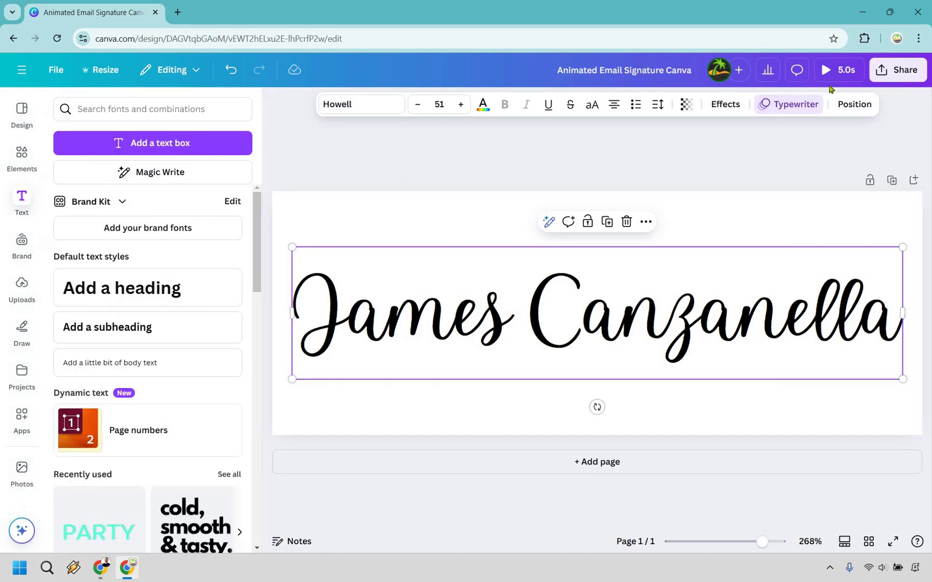
key(Escape)
click(833, 74)
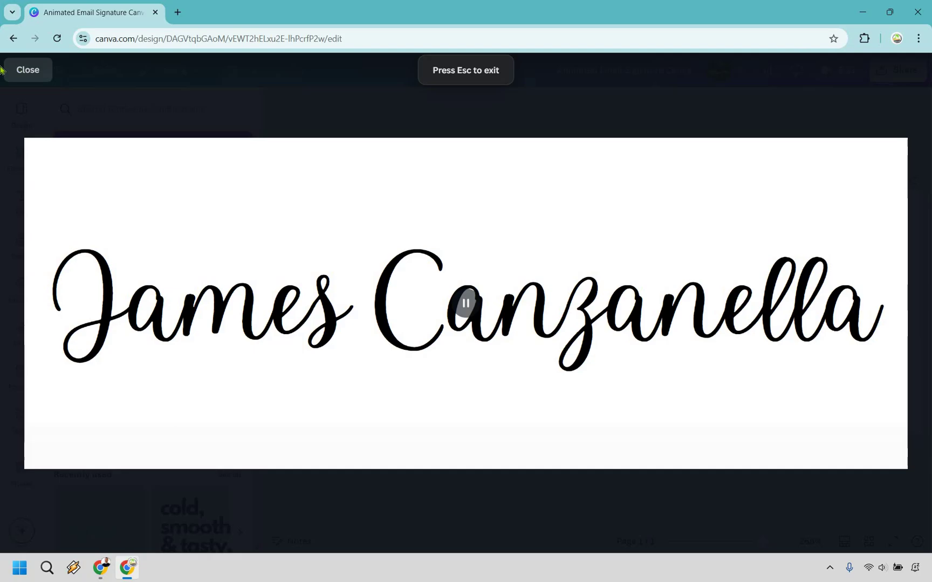
key(Escape)
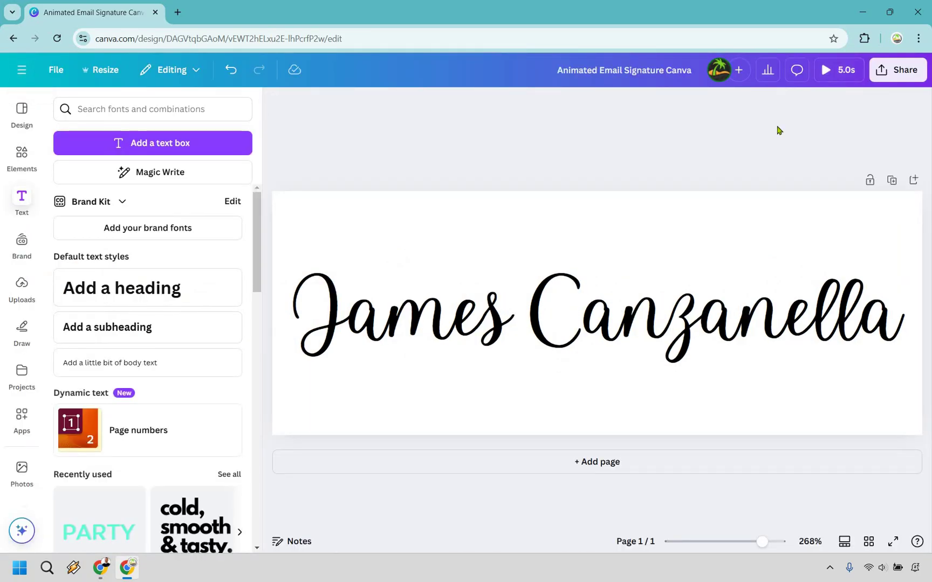
- Set the download to GIF at 400 × 150 px with transparent background unticked
click(895, 70)
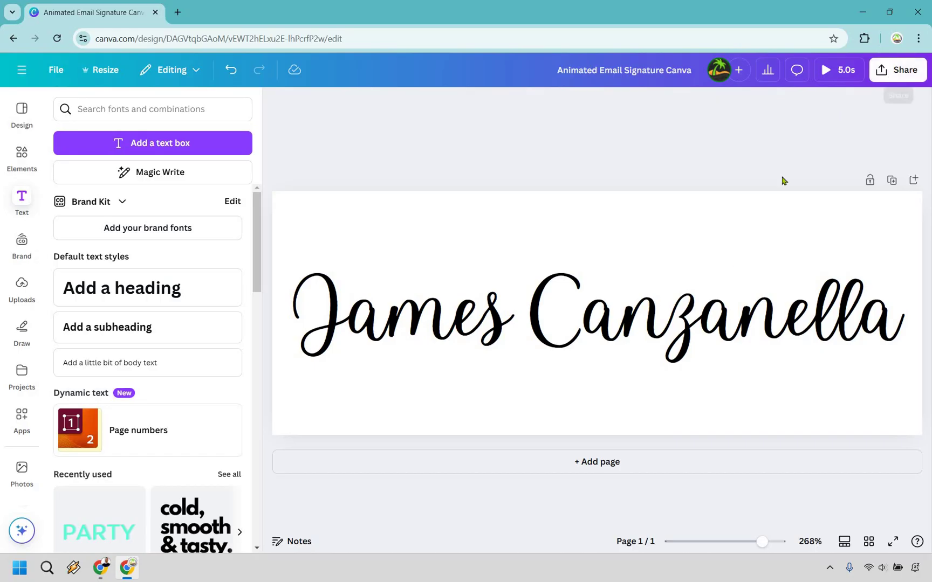
click(715, 315)
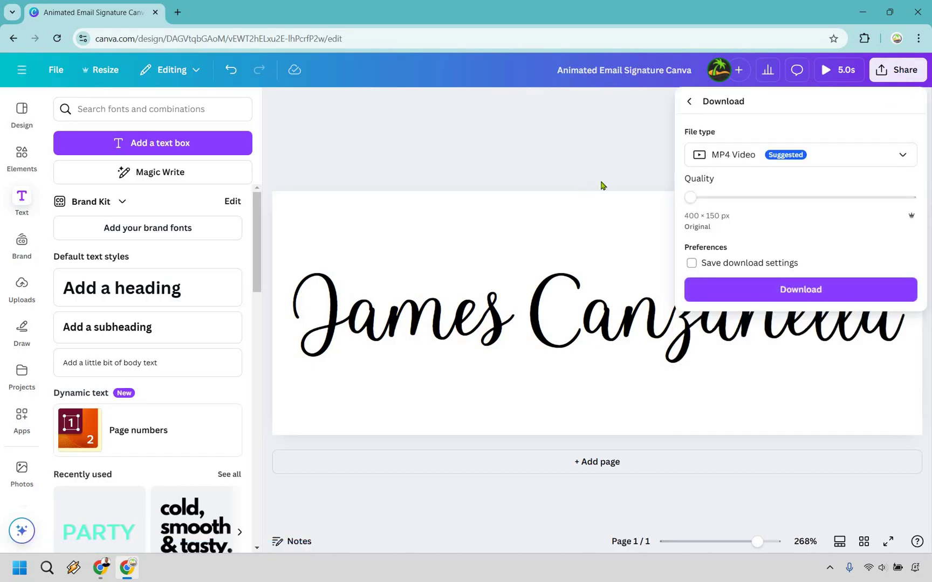
click(735, 161)
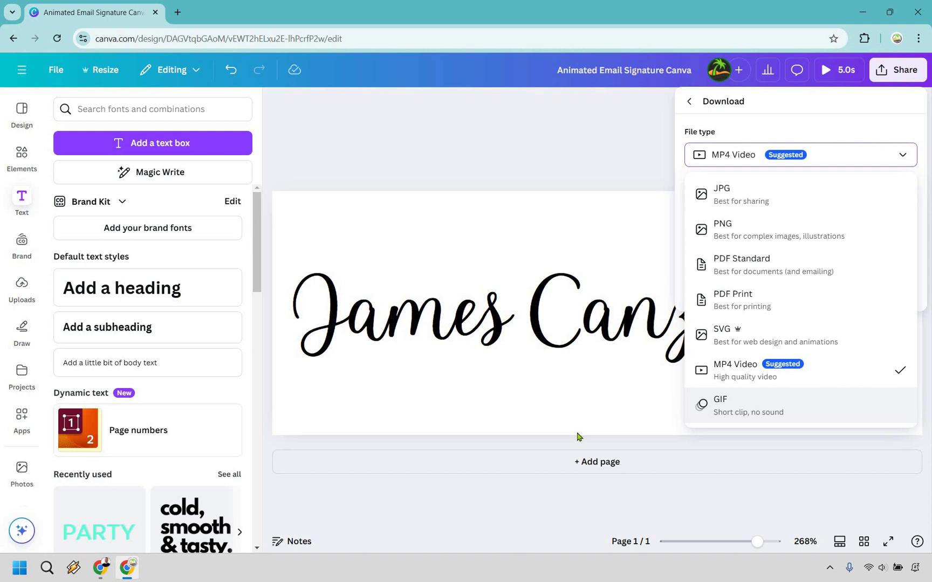
key(Return)
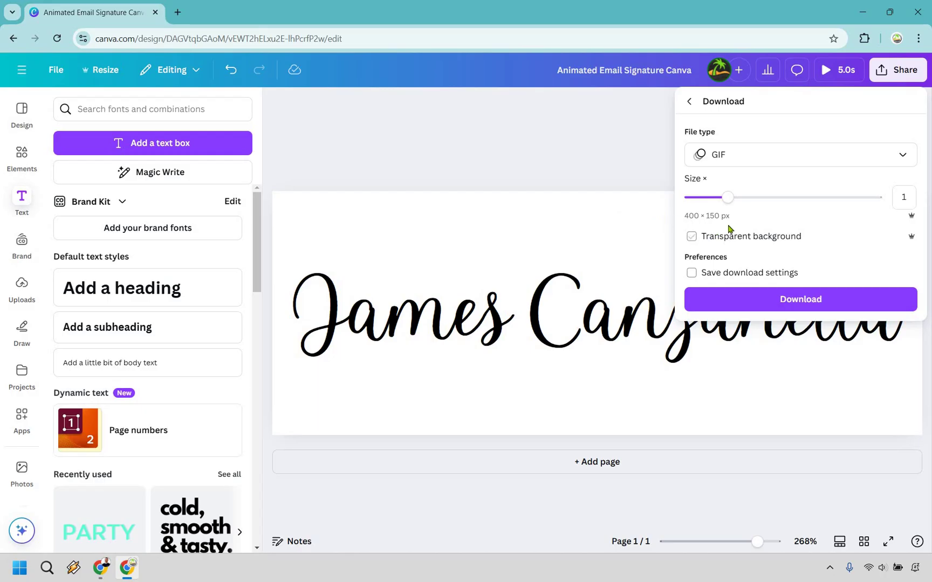
click(745, 239)
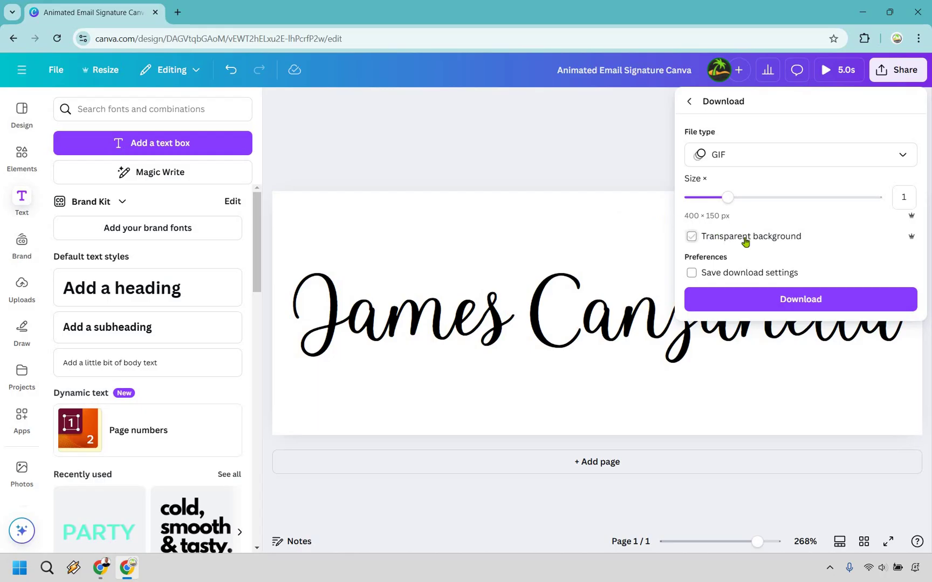
click(800, 237)
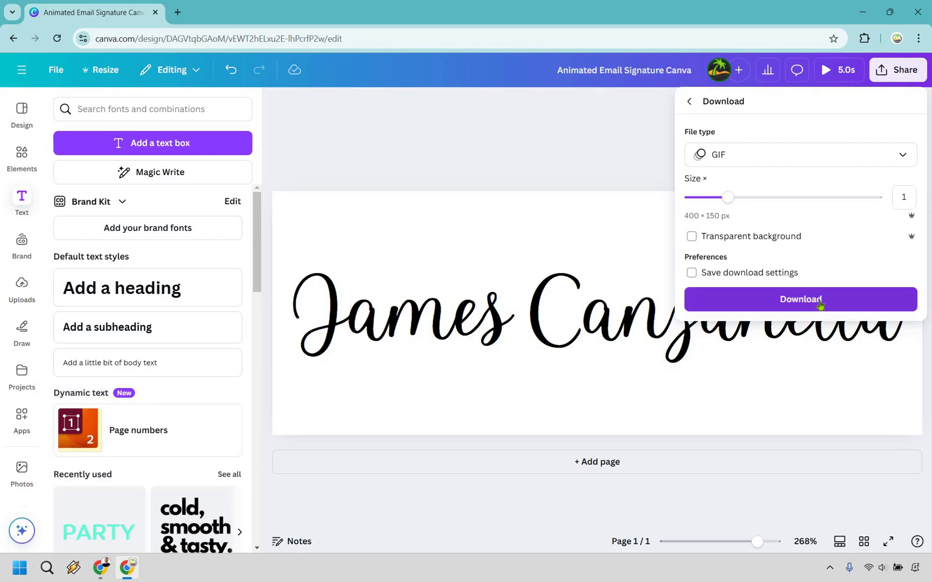